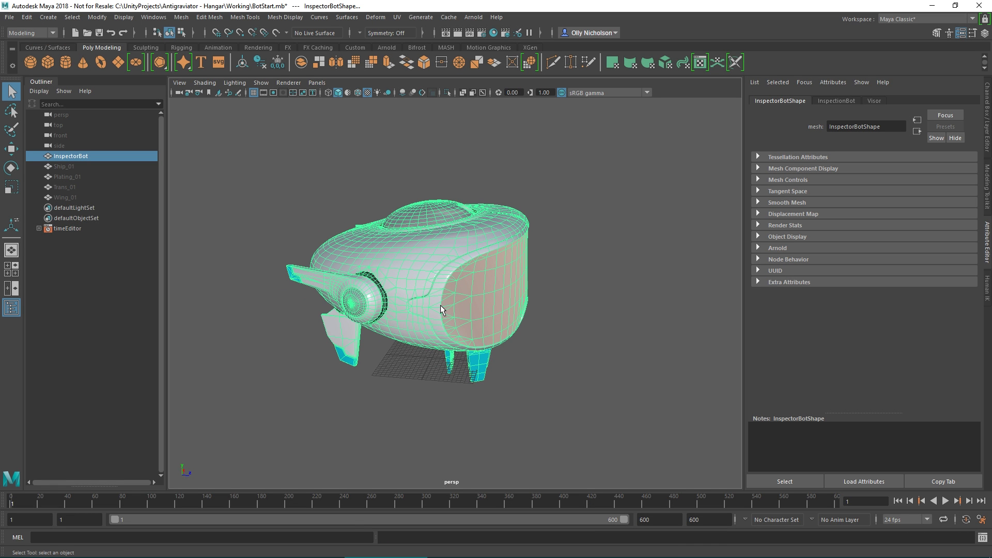
Open the Hypershade from Windows > Rendering Editors and reposition its window.
{"action": "scroll", "coordinate": [443, 309], "scroll_direction": "down", "scroll_amount": 2}
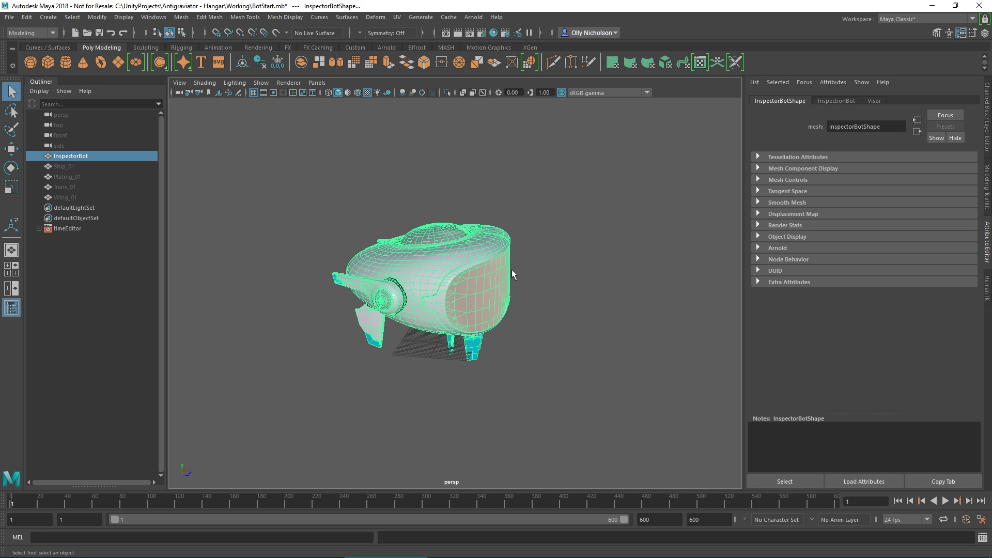
{"action": "left_click_drag", "start_coordinate": [513, 274], "coordinate": [508, 271], "text": "alt"}
{"action": "scroll", "coordinate": [507, 270], "scroll_direction": "up", "scroll_amount": 2}
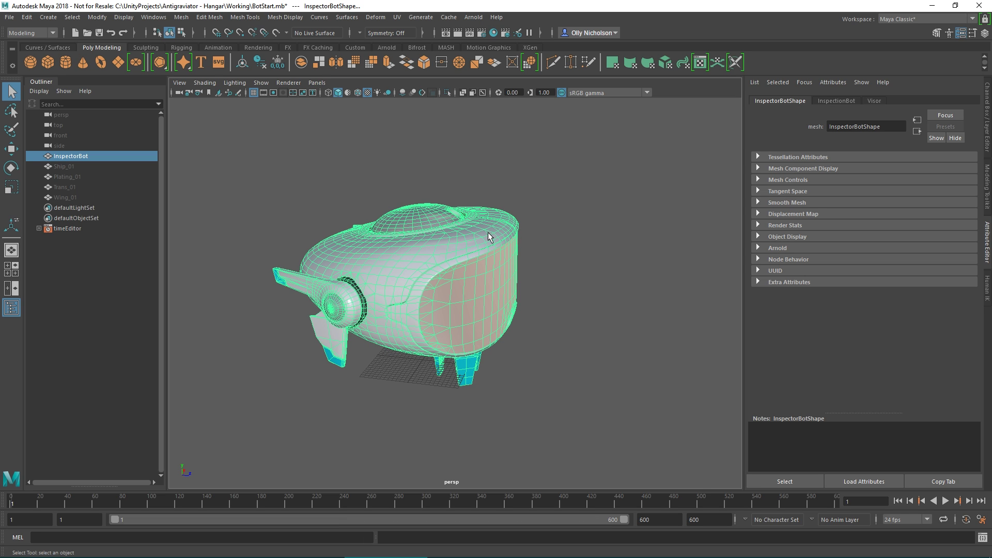
{"action": "scroll", "coordinate": [586, 251], "scroll_direction": "down", "scroll_amount": 1}
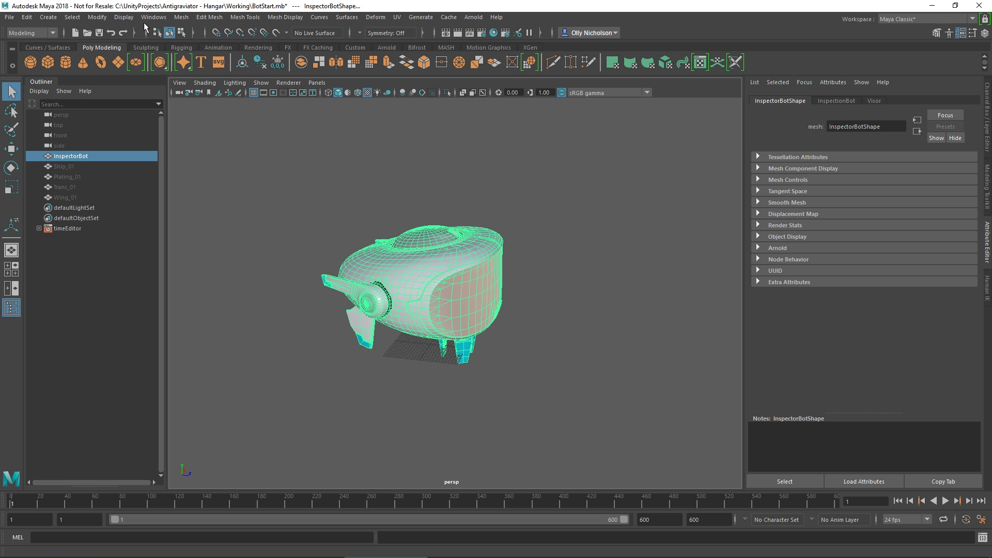
{"action": "left_click", "coordinate": [123, 17]}
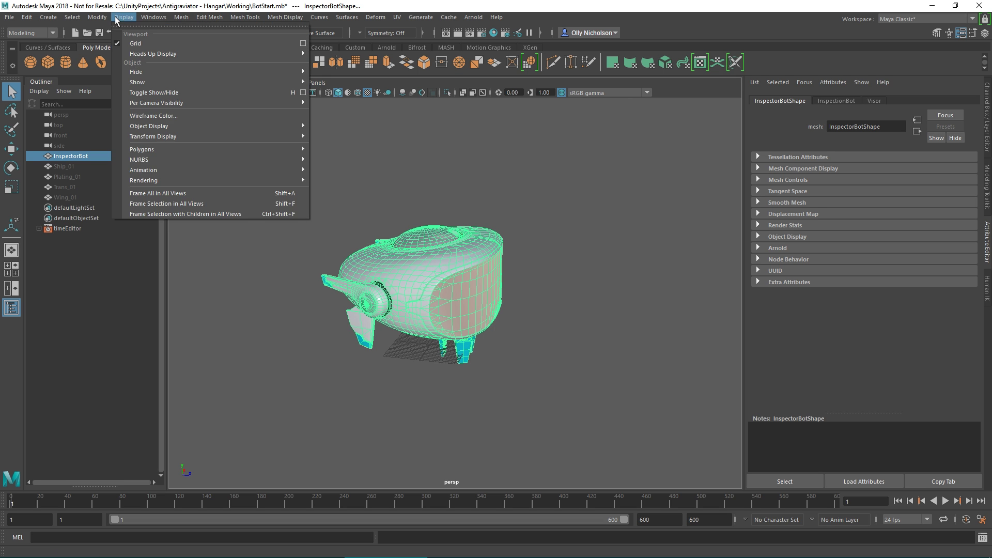
{"action": "mouse_move", "coordinate": [165, 19]}
{"action": "mouse_move", "coordinate": [196, 87]}
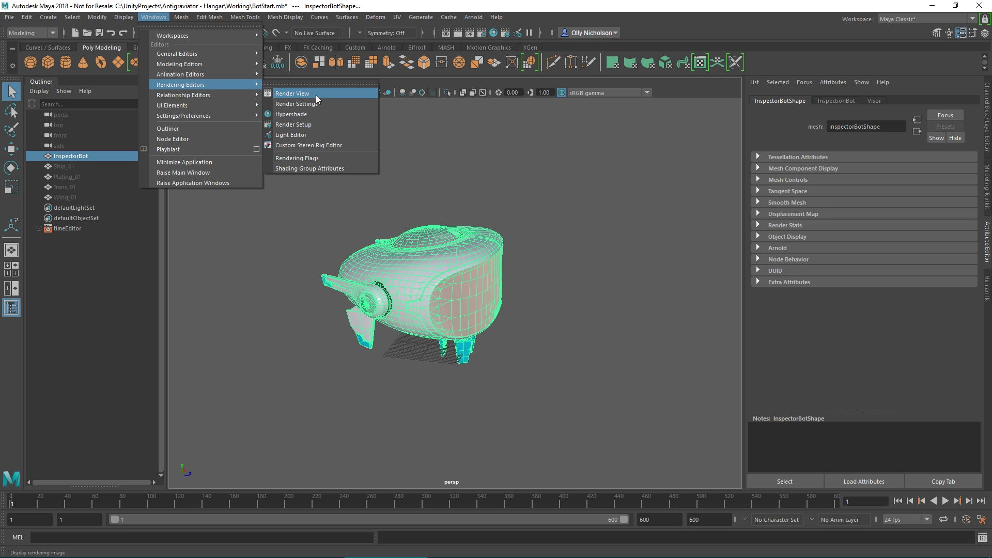
{"action": "left_click", "coordinate": [318, 115]}
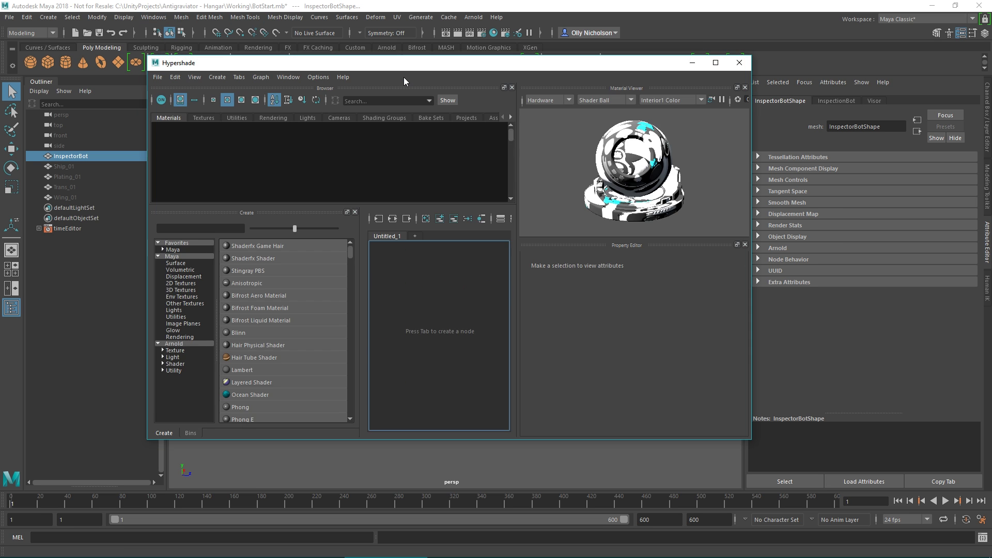
{"action": "left_click_drag", "start_coordinate": [477, 71], "coordinate": [496, 92]}
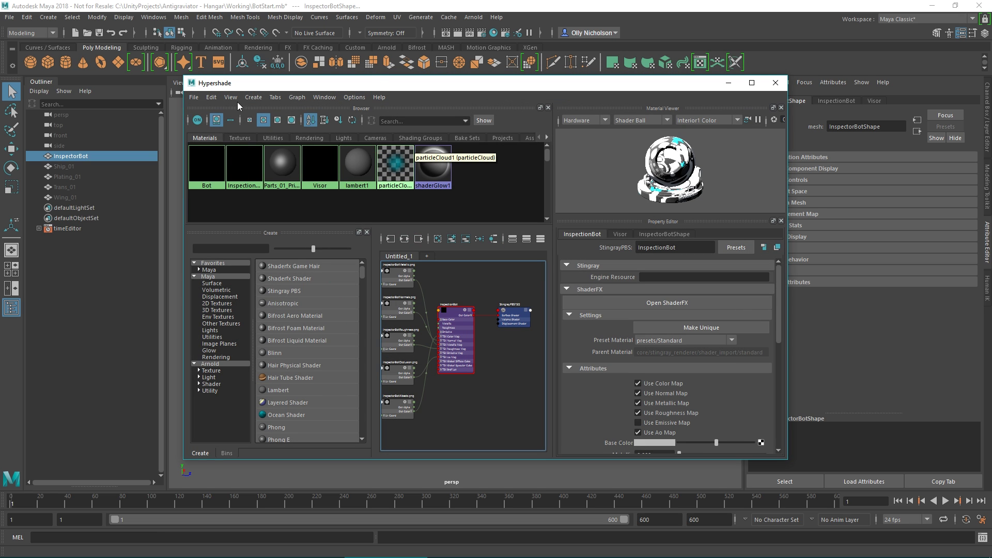
Choose the Stingray PBS type from the Create > Materials list.
{"action": "left_click", "coordinate": [254, 97]}
{"action": "mouse_move", "coordinate": [269, 121]}
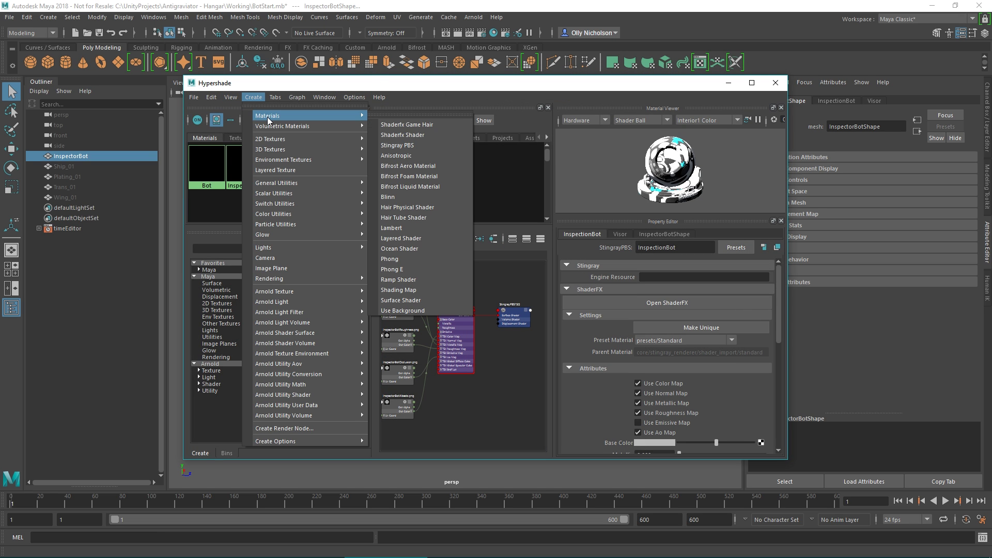
{"action": "left_click", "coordinate": [417, 150]}
Show file4–file8 feeding the color, normal, metallic, roughness and AO slots.
{"action": "scroll", "coordinate": [630, 356], "scroll_direction": "down", "scroll_amount": 5}
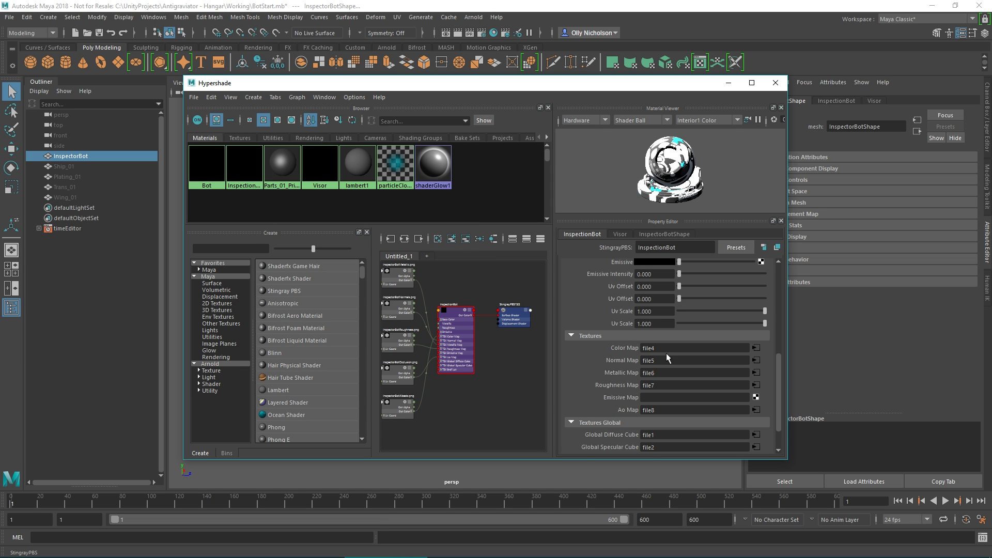
{"action": "scroll", "coordinate": [461, 326], "scroll_direction": "up", "scroll_amount": 4}
{"action": "scroll", "coordinate": [461, 326], "scroll_direction": "down", "scroll_amount": 1}
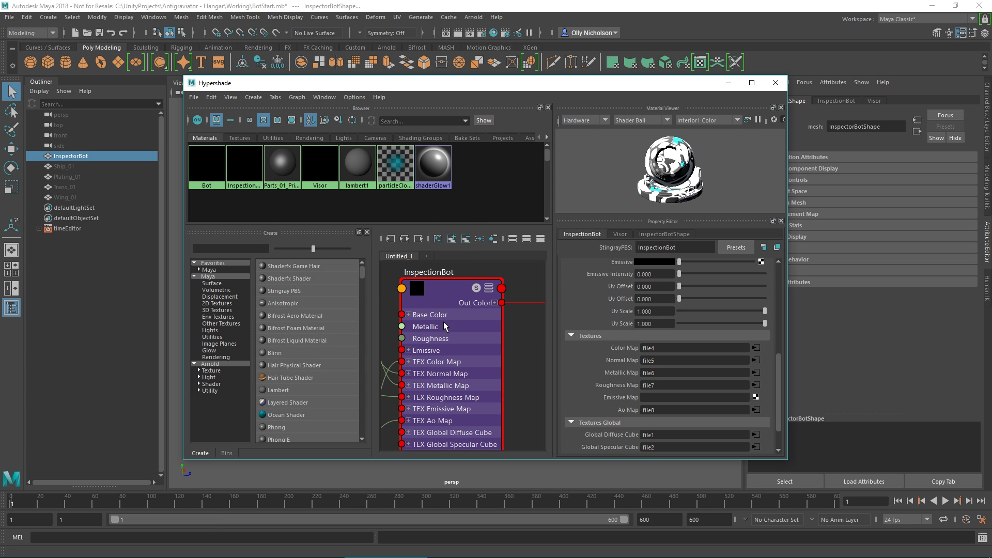
{"action": "middle_click_drag", "start_coordinate": [441, 315], "coordinate": [452, 295], "text": "alt"}
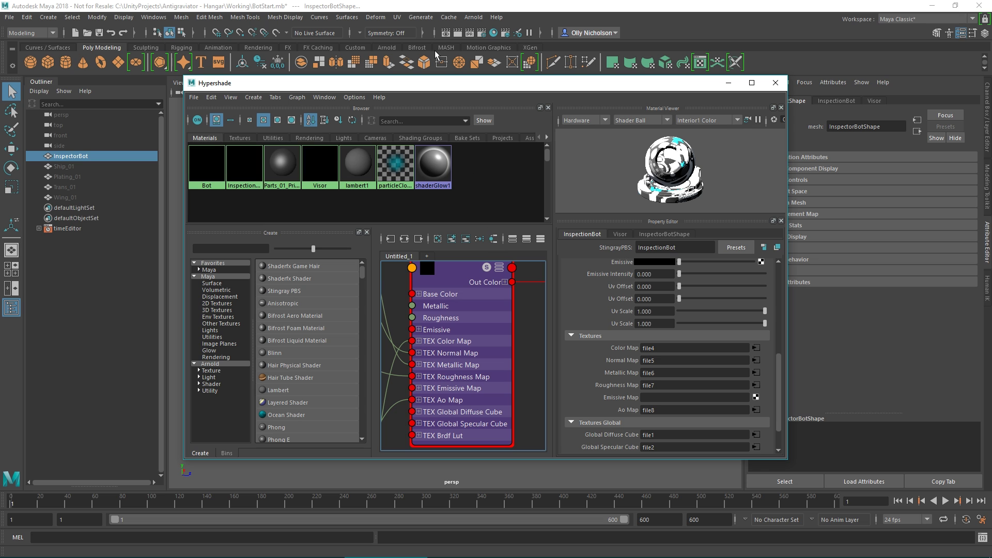
{"action": "left_click_drag", "start_coordinate": [435, 88], "coordinate": [705, 107]}
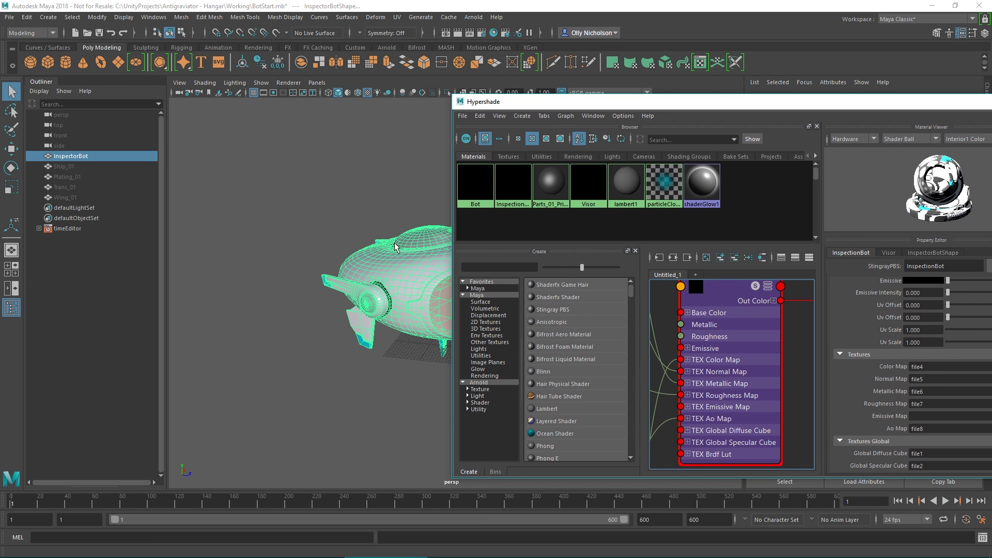
Shift and narrow the Hypershade window, orbiting the persp view to see the textured InspectorBot.
{"action": "left_click_drag", "start_coordinate": [379, 279], "coordinate": [353, 279], "text": "alt"}
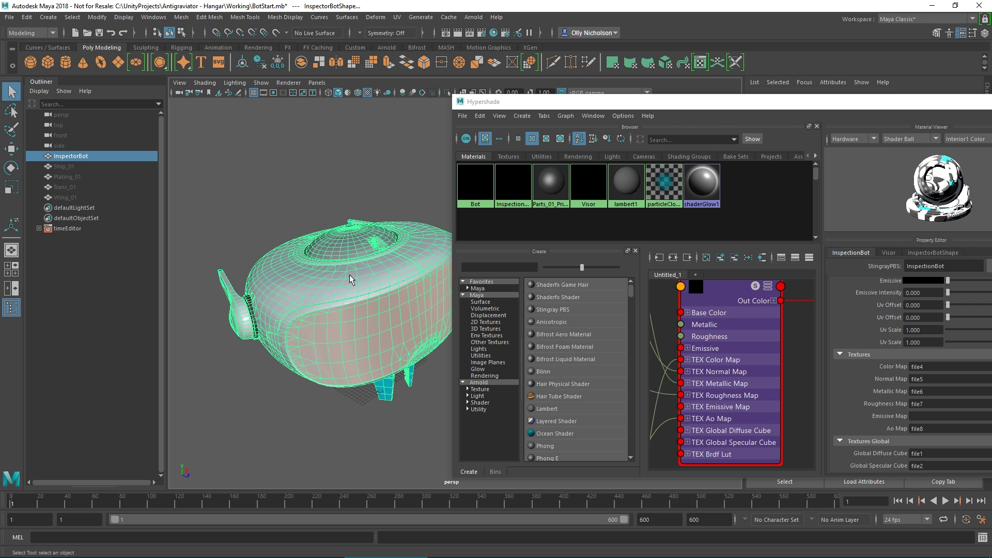
{"action": "mouse_move", "coordinate": [374, 208]}
{"action": "left_mouse_down", "text": "alt"}
{"action": "mouse_move", "coordinate": [328, 202]}
{"action": "mouse_move", "coordinate": [382, 209]}
{"action": "mouse_move", "coordinate": [356, 195]}
{"action": "mouse_move", "coordinate": [353, 237]}
{"action": "mouse_move", "coordinate": [354, 206]}
{"action": "mouse_move", "coordinate": [353, 218]}
{"action": "mouse_move", "coordinate": [334, 202]}
{"action": "mouse_move", "coordinate": [408, 235]}
{"action": "mouse_move", "coordinate": [359, 222]}
{"action": "mouse_move", "coordinate": [375, 242]}
{"action": "left_mouse_up", "text": "alt"}
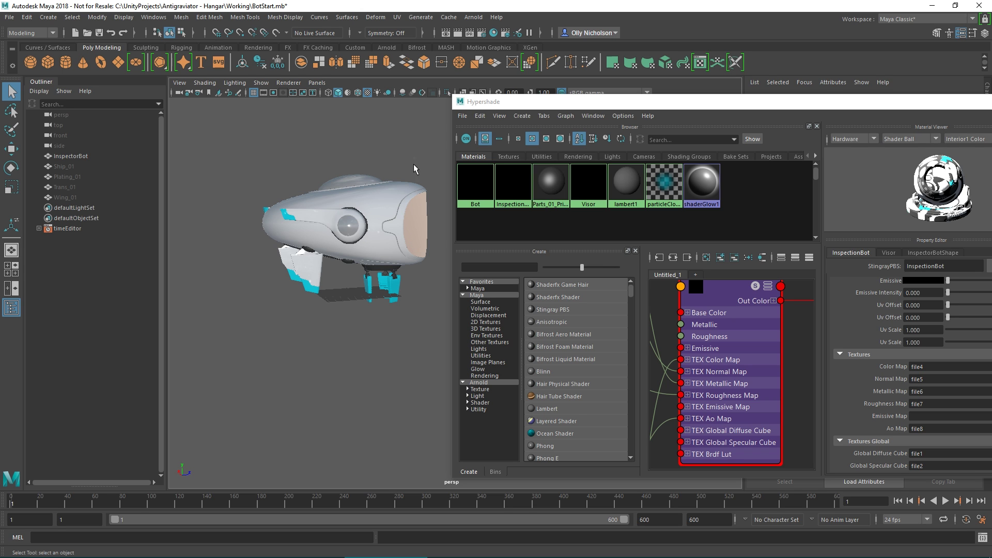
{"action": "left_click_drag", "start_coordinate": [498, 102], "coordinate": [438, 105]}
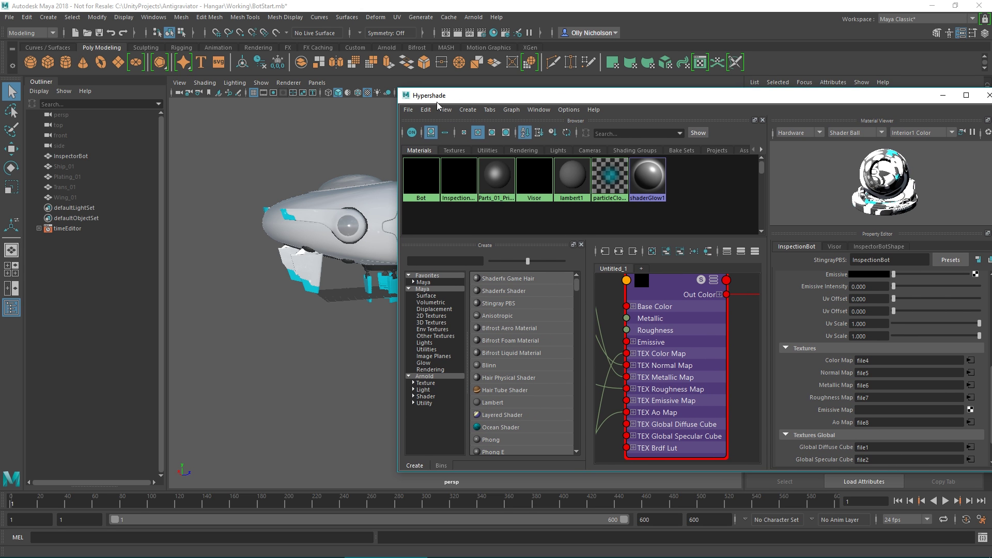
{"action": "left_click_drag", "start_coordinate": [399, 475], "coordinate": [446, 493]}
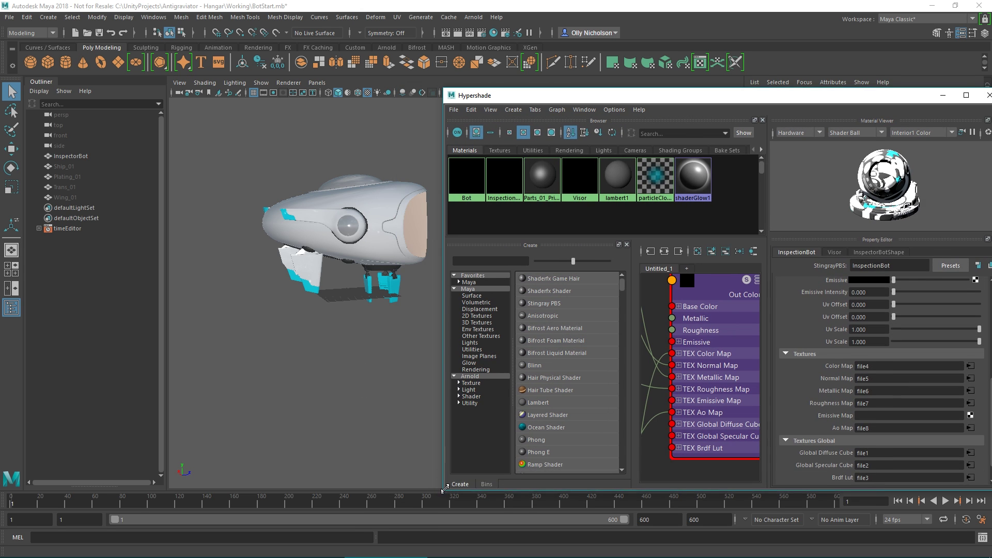
{"action": "left_click_drag", "start_coordinate": [523, 106], "coordinate": [489, 100]}
{"action": "left_click_drag", "start_coordinate": [362, 243], "coordinate": [395, 238], "text": "alt"}
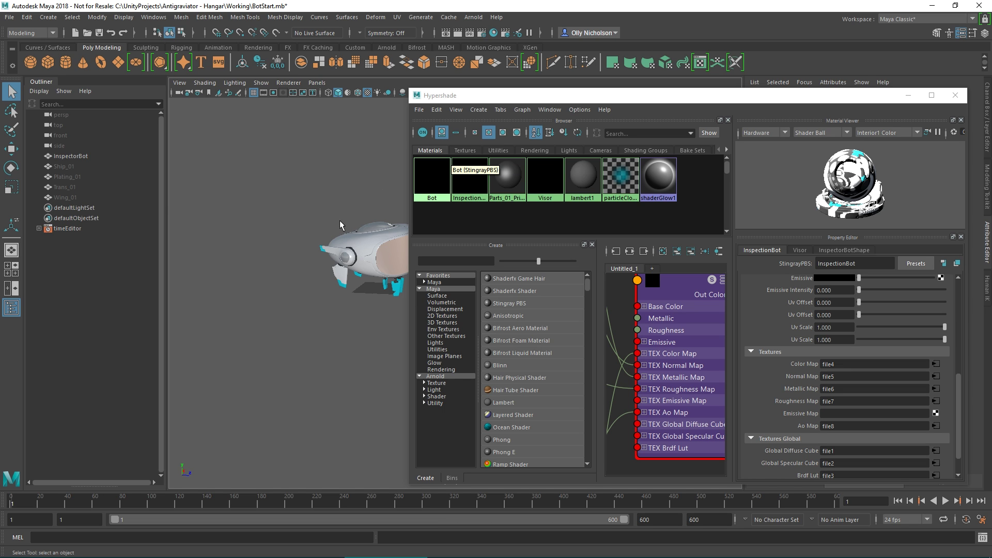
{"action": "left_click_drag", "start_coordinate": [362, 237], "coordinate": [305, 214], "text": "alt"}
Export the selected InspectorBot mesh alone as IB_PBS.fbx with Export Selection.
{"action": "left_click", "coordinate": [276, 191]}
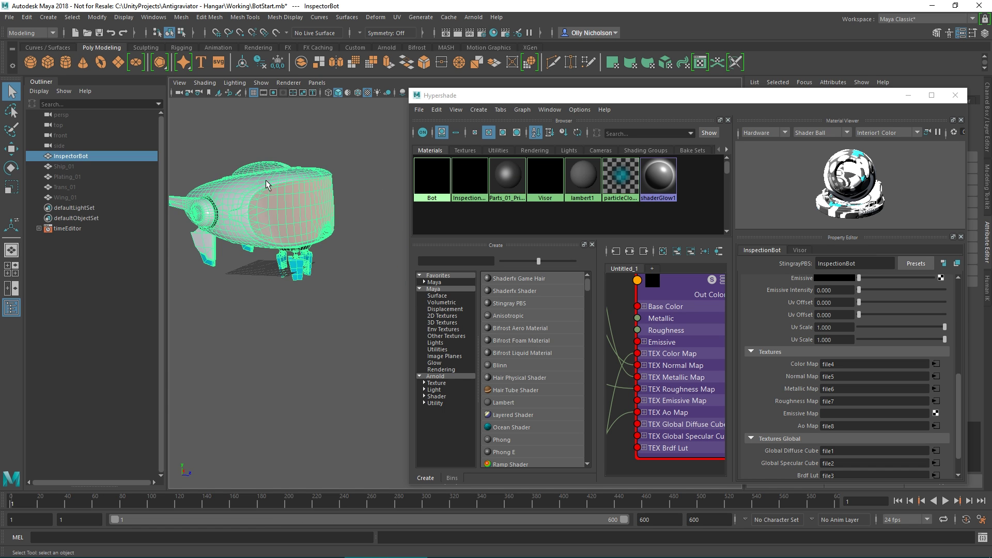
{"action": "left_click", "coordinate": [10, 17]}
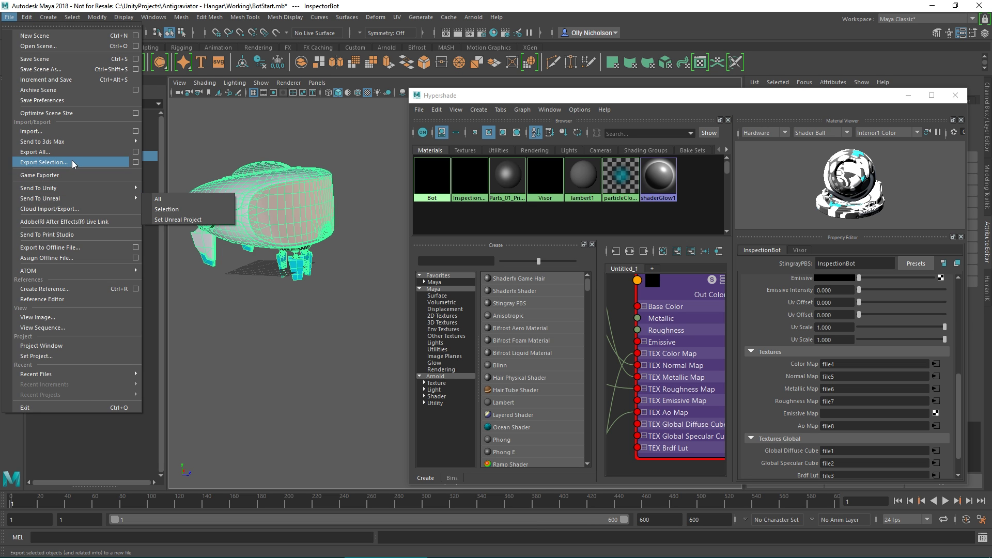
{"action": "left_click", "coordinate": [52, 166]}
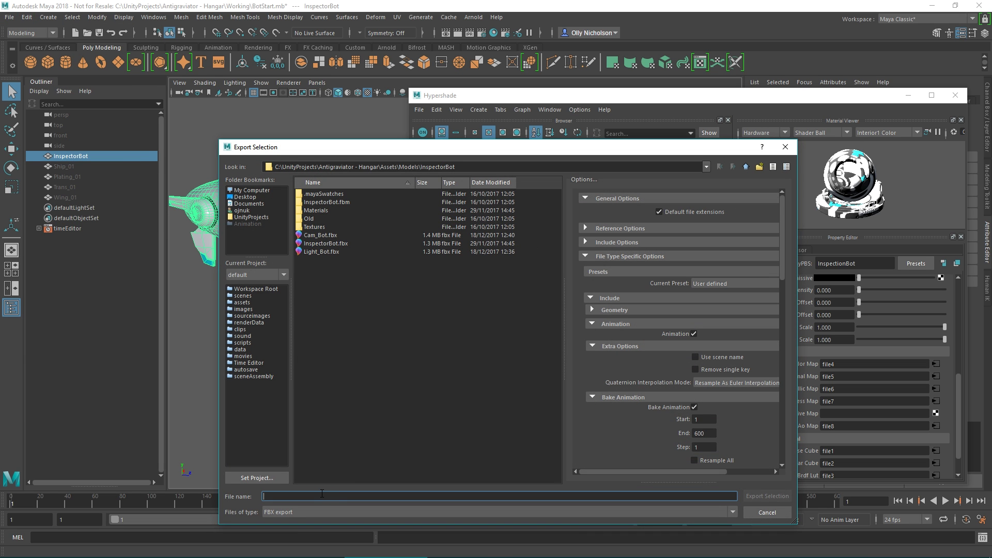
{"action": "type", "text": "IB"}
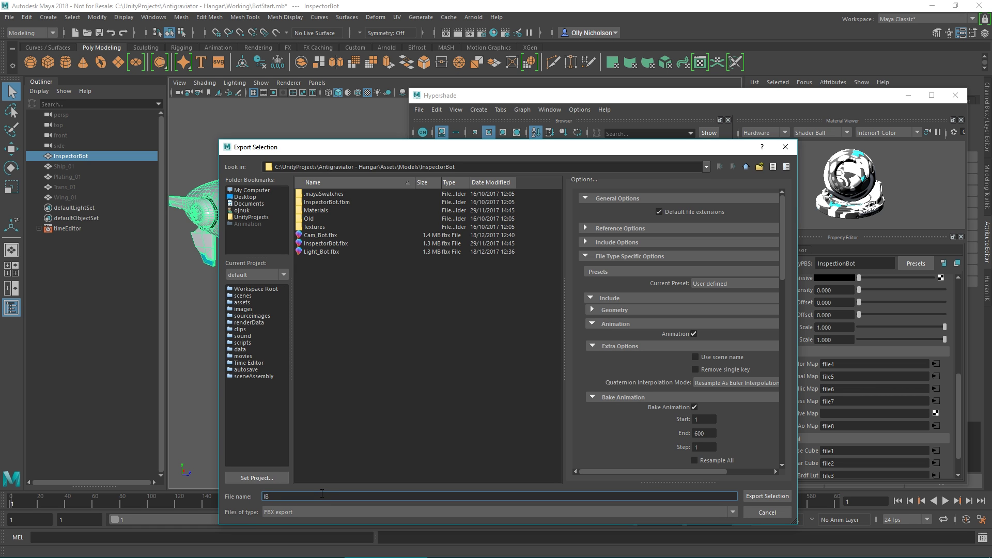
{"action": "type", "text": "_PBS"}
{"action": "key", "text": "Return"}
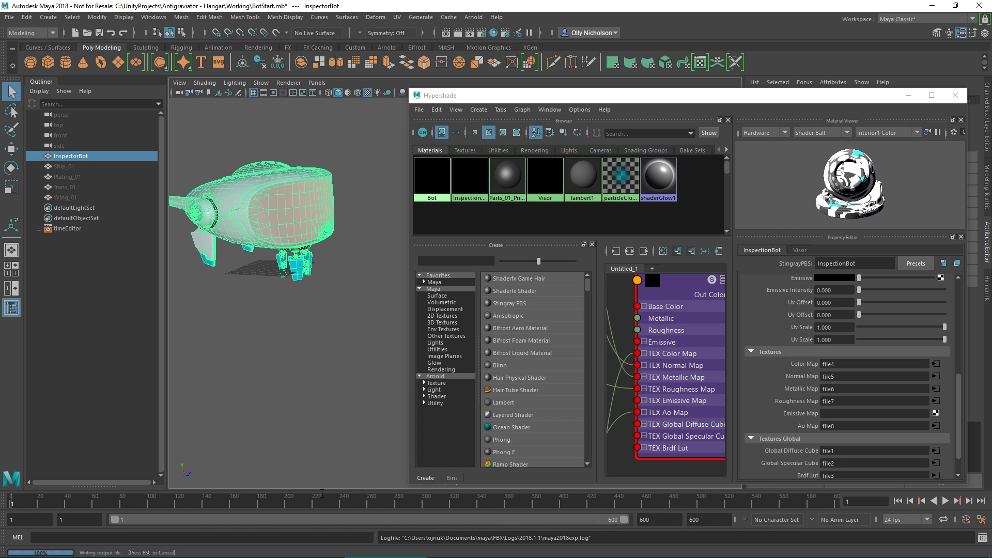
{"action": "key", "text": "alt+Tab"}
{"action": "key", "text": "Tab"}
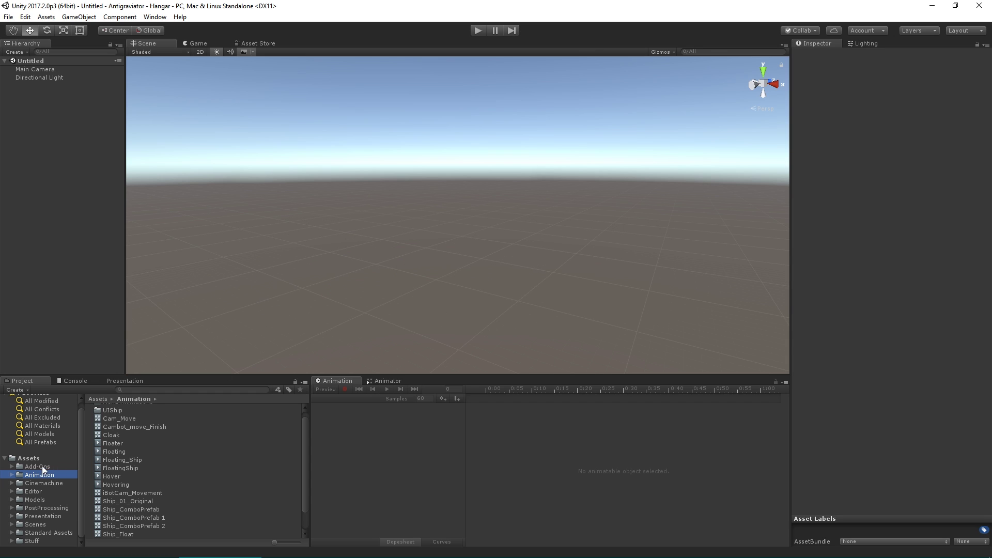
Drag IB_PBS from Assets > Models > InspectorBot into the Hierarchy.
{"action": "left_click", "coordinate": [26, 458]}
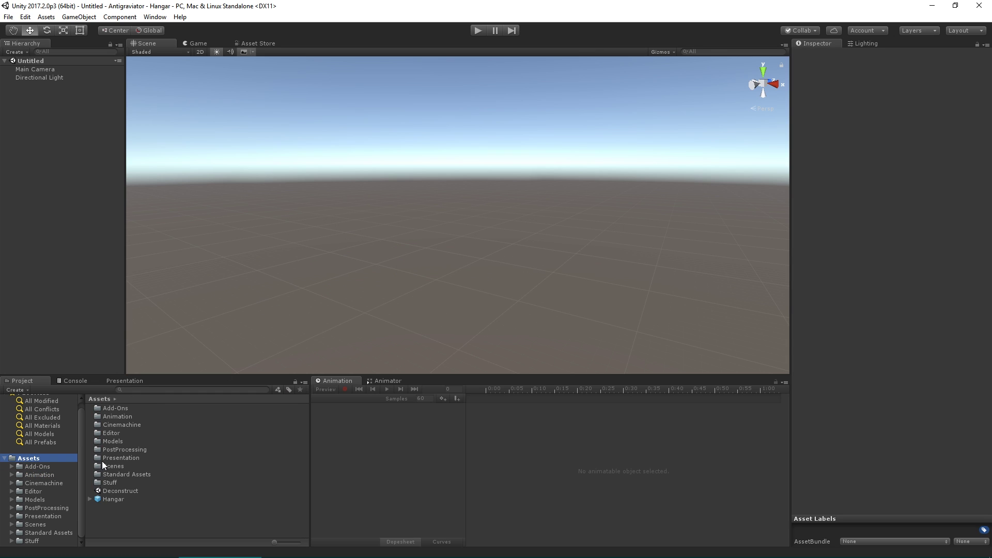
{"action": "double_click", "coordinate": [111, 441]}
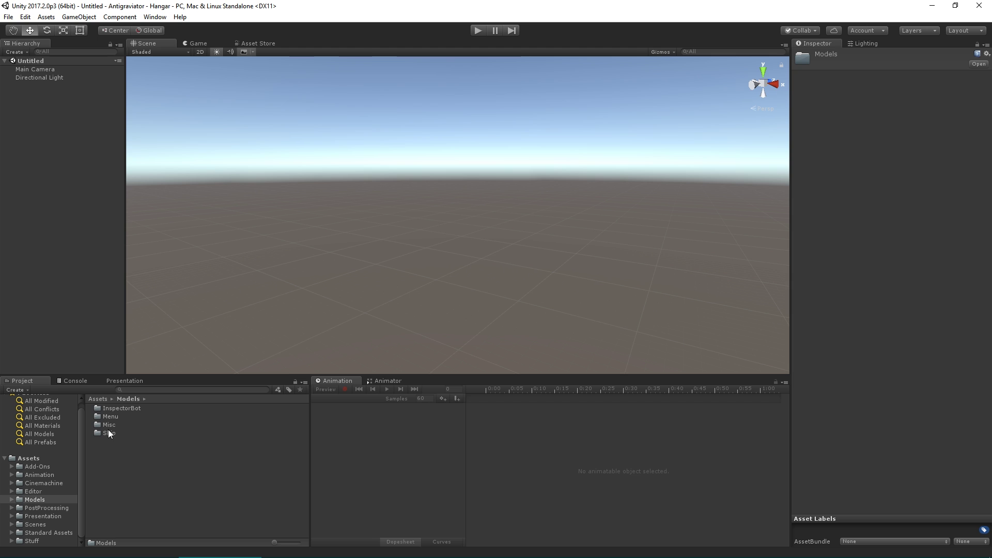
{"action": "double_click", "coordinate": [118, 407]}
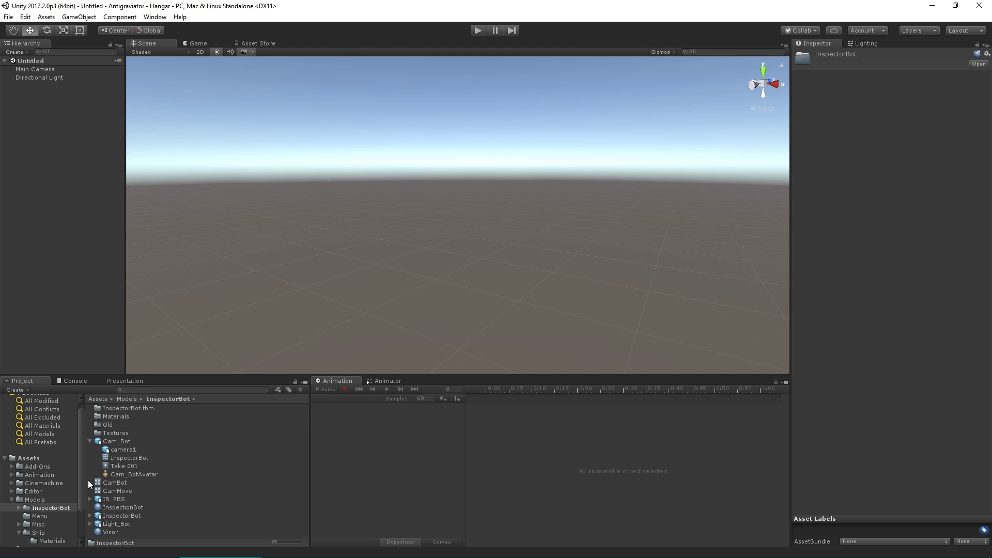
{"action": "left_click_drag", "start_coordinate": [107, 500], "coordinate": [76, 240]}
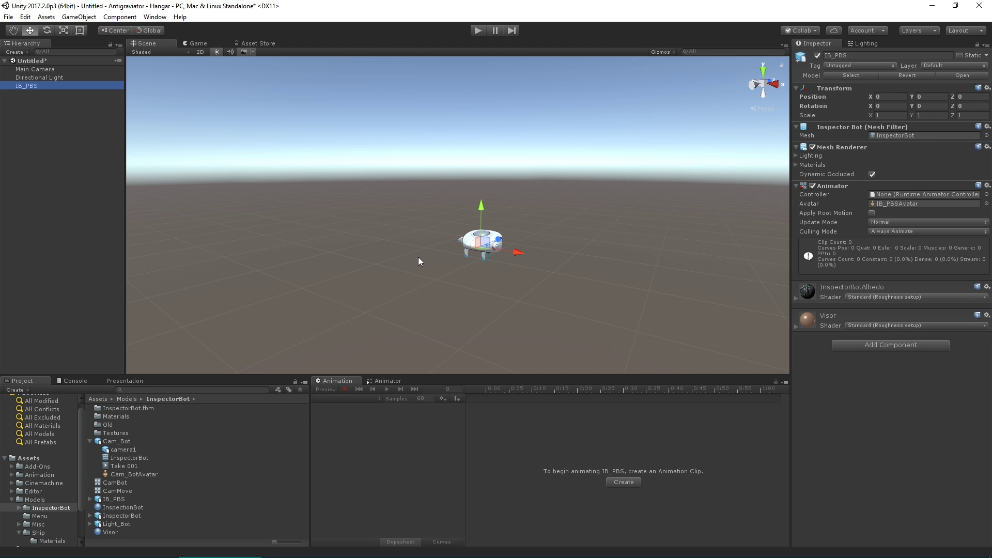
Frame and orbit the Scene view onto the IB_PBS model.
{"action": "key", "text": "f"}
{"action": "left_click_drag", "start_coordinate": [597, 234], "coordinate": [434, 259], "text": "alt"}
{"action": "scroll", "coordinate": [274, 221], "scroll_direction": "up", "scroll_amount": 3}
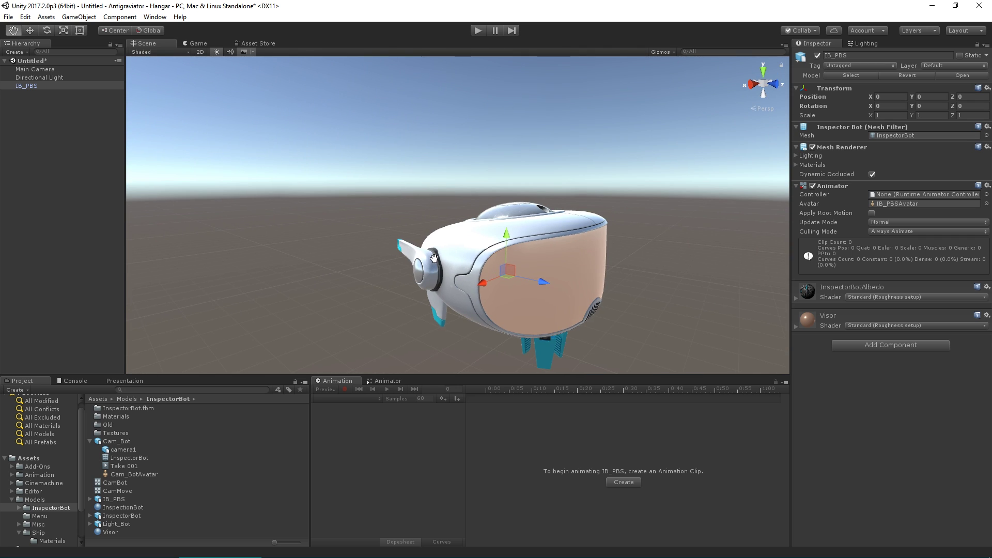
{"action": "middle_click_drag", "start_coordinate": [434, 258], "coordinate": [448, 244]}
Set InspectorBotAlbedo occlusion strength to 0.514 and bring up its Shader list.
{"action": "left_click", "coordinate": [864, 287]}
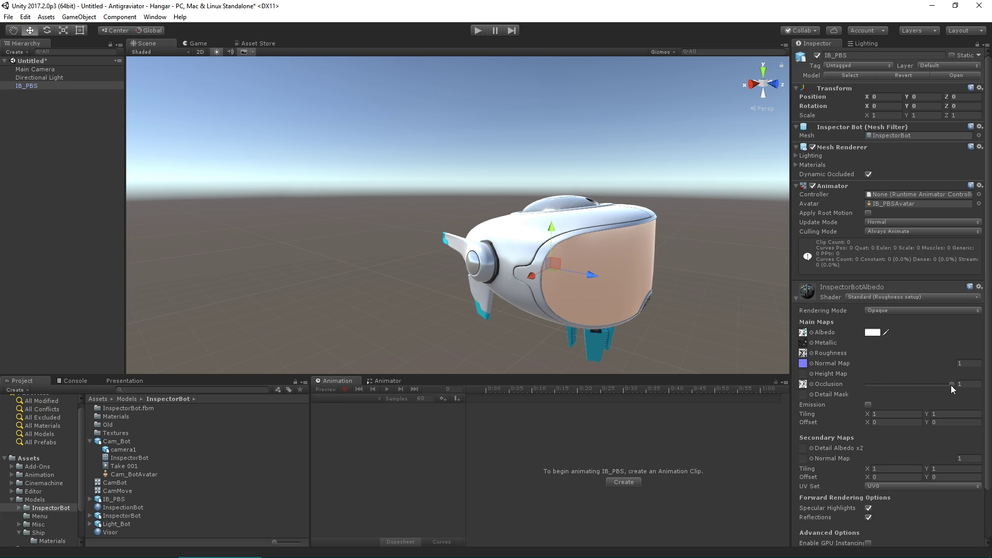
{"action": "mouse_move", "coordinate": [951, 386]}
{"action": "left_mouse_down"}
{"action": "mouse_move", "coordinate": [876, 385]}
{"action": "mouse_move", "coordinate": [920, 387]}
{"action": "mouse_move", "coordinate": [911, 386]}
{"action": "left_mouse_up"}
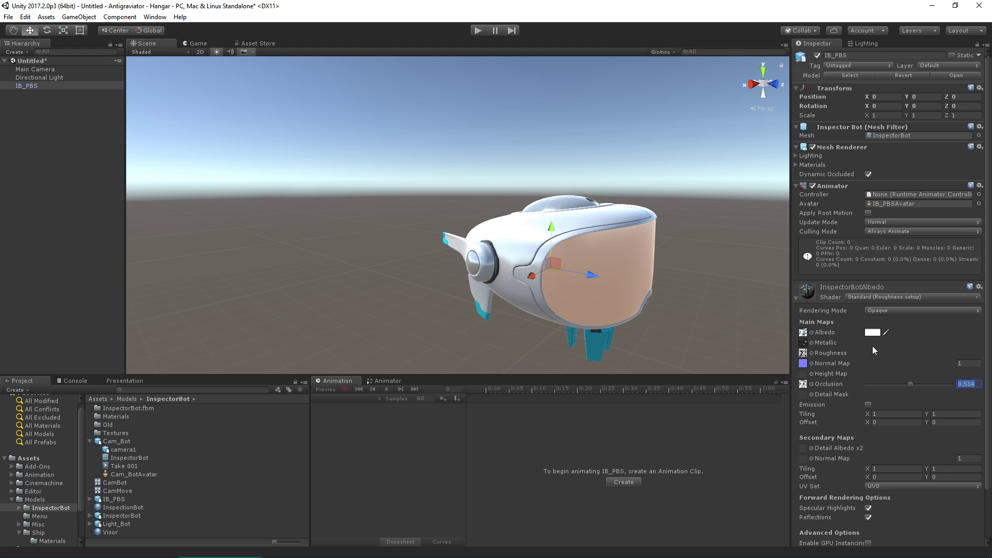
{"action": "scroll", "coordinate": [872, 351], "scroll_direction": "down", "scroll_amount": 1}
{"action": "mouse_move", "coordinate": [620, 237]}
{"action": "left_mouse_down", "text": "alt"}
{"action": "mouse_move", "coordinate": [522, 246]}
{"action": "mouse_move", "coordinate": [627, 253]}
{"action": "left_mouse_up", "text": "alt"}
{"action": "scroll", "coordinate": [564, 238], "scroll_direction": "up", "scroll_amount": 3}
{"action": "key", "text": "w"}
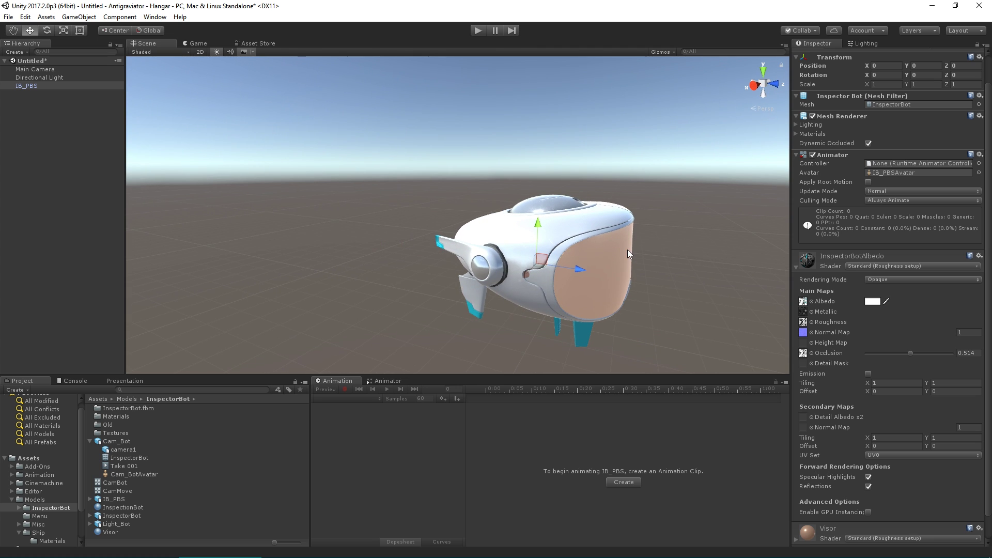
{"action": "left_click", "coordinate": [855, 266]}
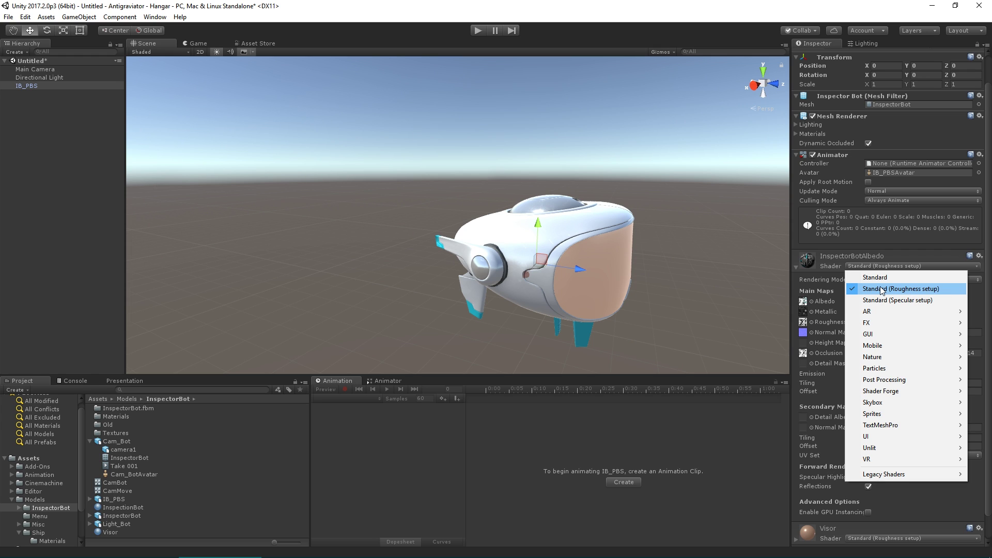
Keep Standard (Roughness setup) and check the InspectorBotMetallic map in its texture picker.
{"action": "left_click", "coordinate": [923, 295]}
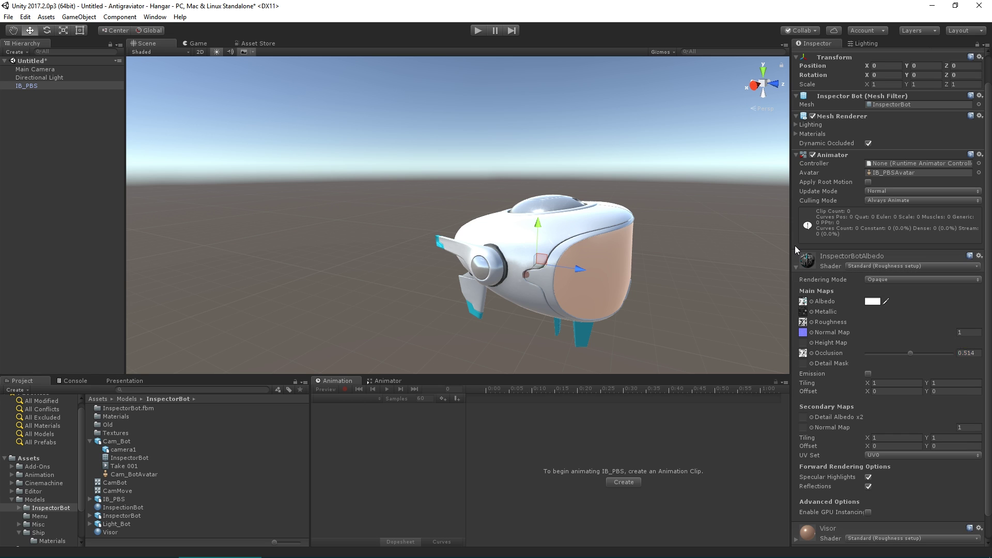
{"action": "left_click", "coordinate": [809, 312]}
{"action": "left_click", "coordinate": [811, 312]}
{"action": "left_click_drag", "start_coordinate": [883, 225], "coordinate": [702, 53]}
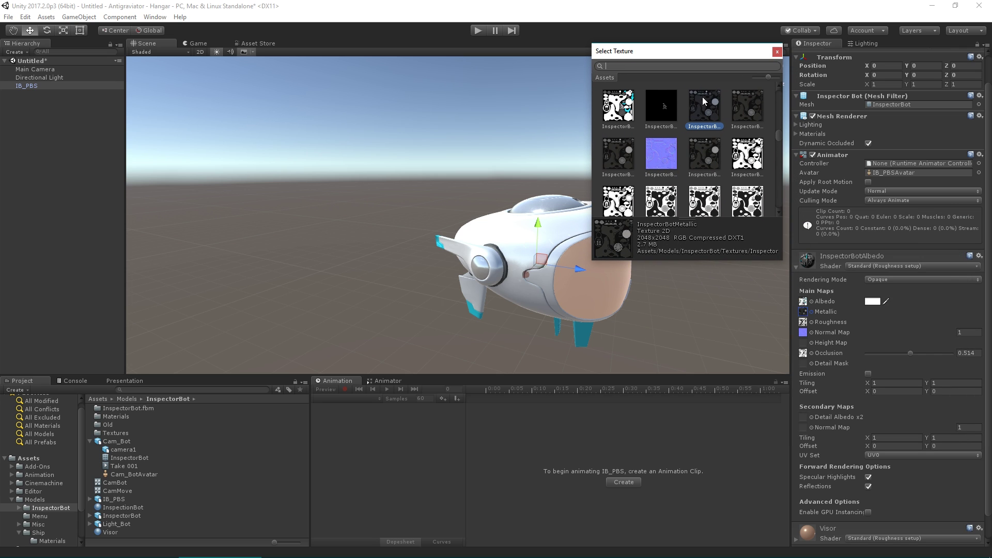
{"action": "left_click", "coordinate": [778, 52]}
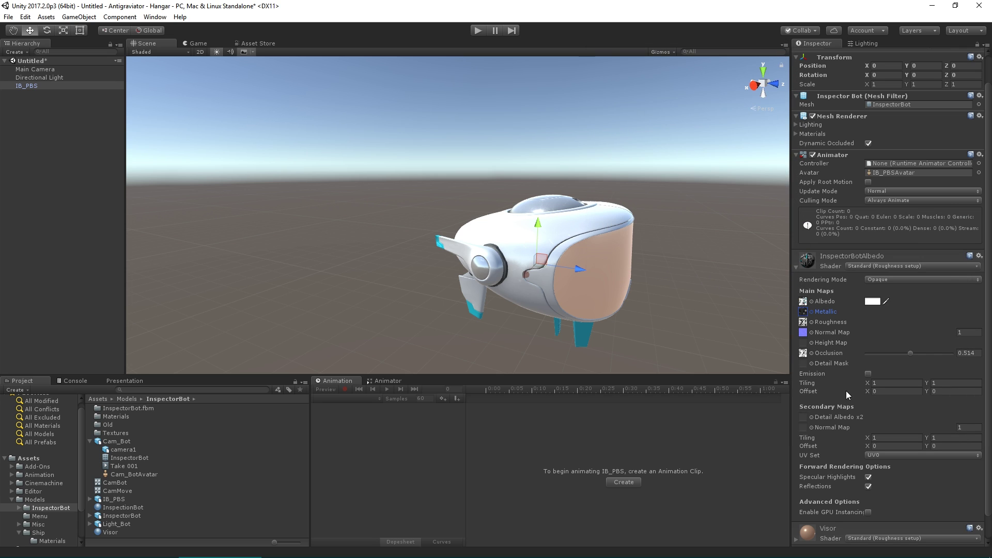
Check the InspectorBotRoughness map in its texture picker, then close it.
{"action": "left_click", "coordinate": [811, 322]}
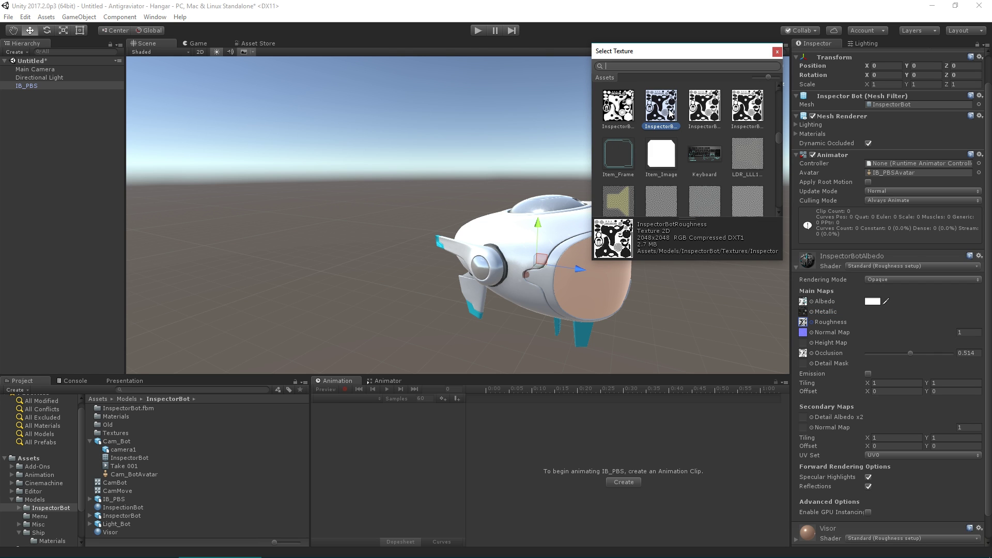
{"action": "scroll", "coordinate": [670, 111], "scroll_direction": "up", "scroll_amount": 2}
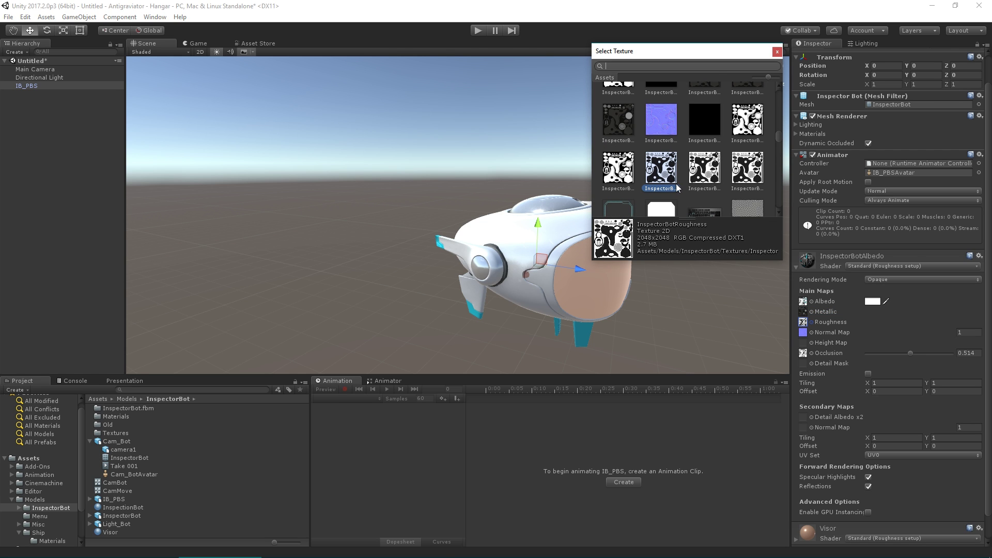
{"action": "left_click", "coordinate": [776, 52]}
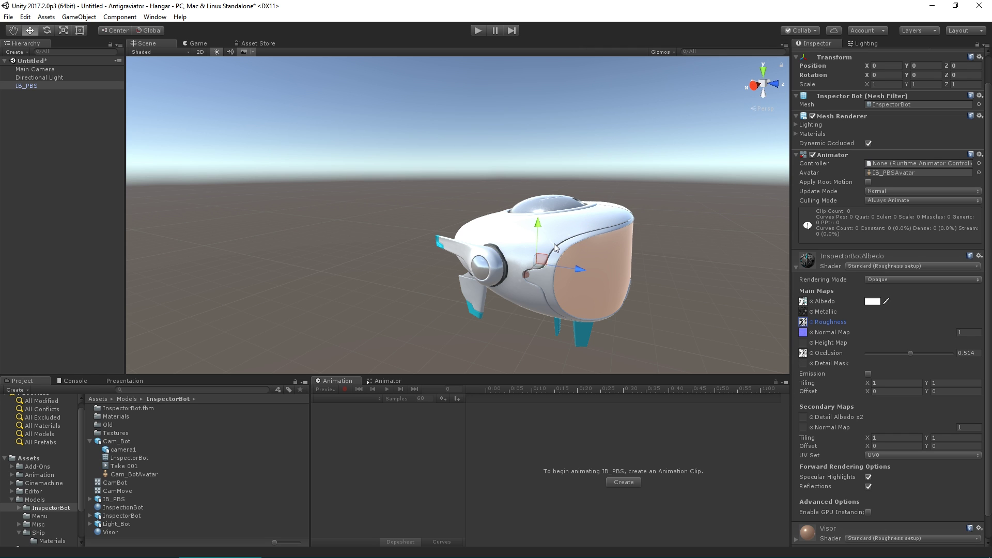
{"action": "key", "text": "alt+Tab"}
{"action": "key", "text": "alt+Tab"}
{"action": "key", "text": "alt+Tab"}
{"action": "key", "text": "alt+Tab"}
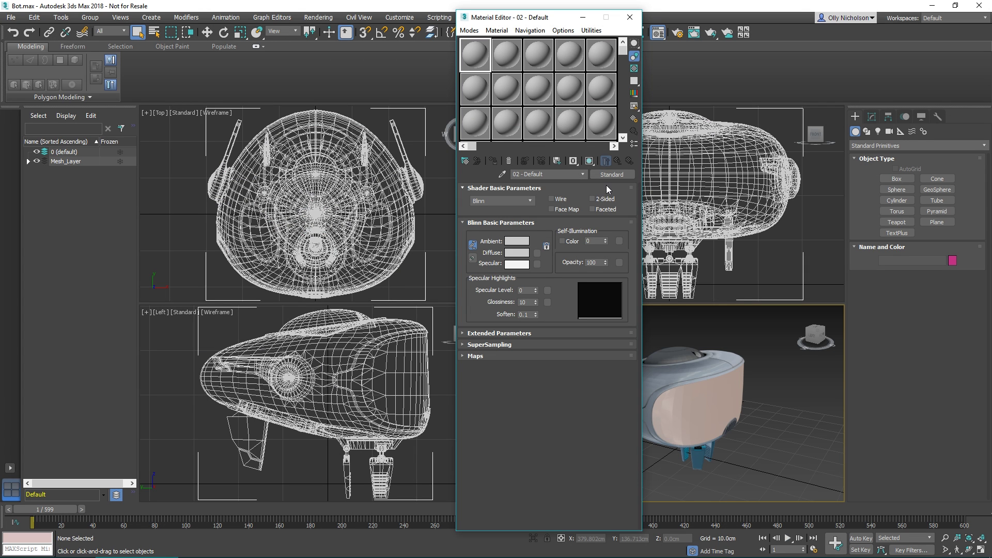
Turn 02 - Default into a DirectX Shader material, discarding the old material.
{"action": "left_click", "coordinate": [611, 175]}
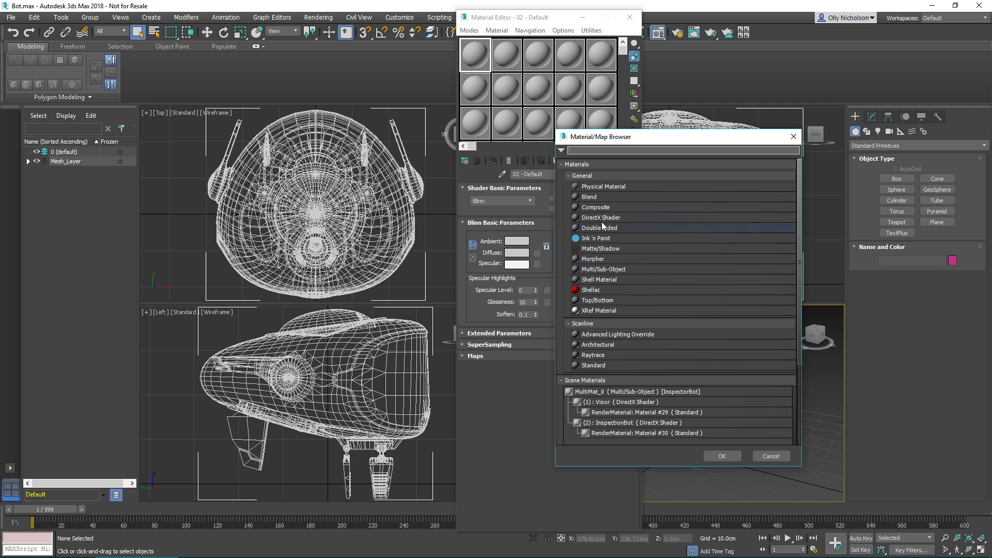
{"action": "double_click", "coordinate": [601, 226]}
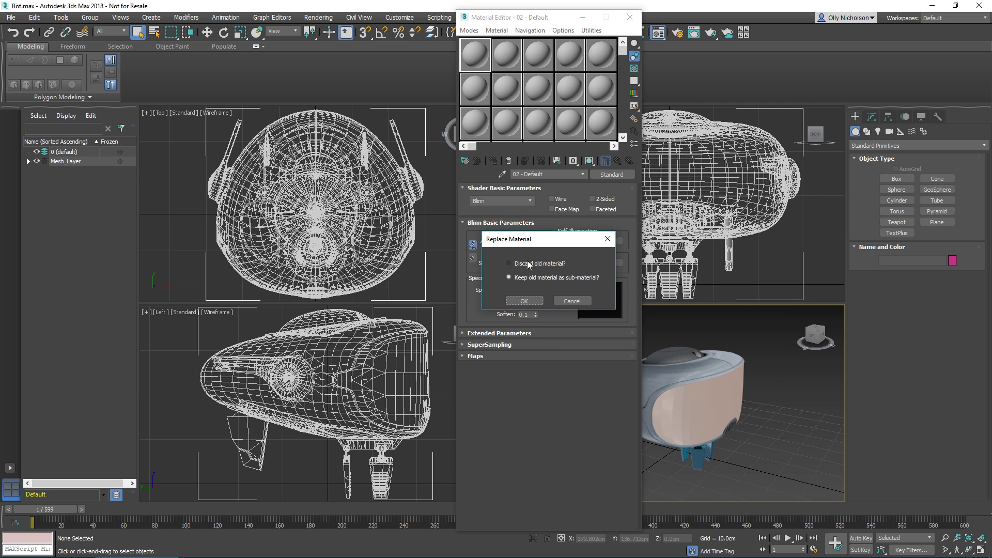
{"action": "left_click", "coordinate": [529, 265]}
{"action": "left_click", "coordinate": [529, 300]}
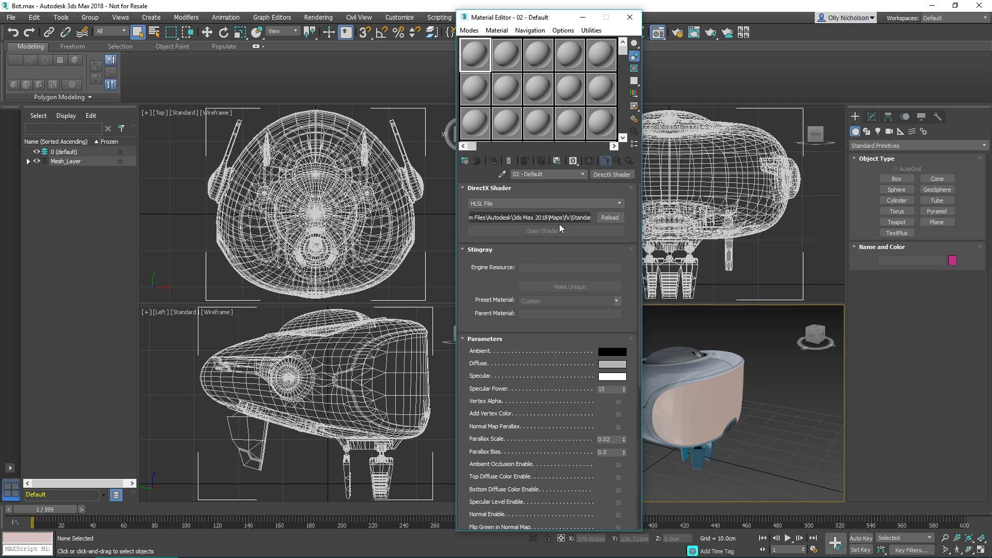
Set the DirectX Shader source to Stingray with the Standard preset and return to Unity.
{"action": "left_click", "coordinate": [566, 205]}
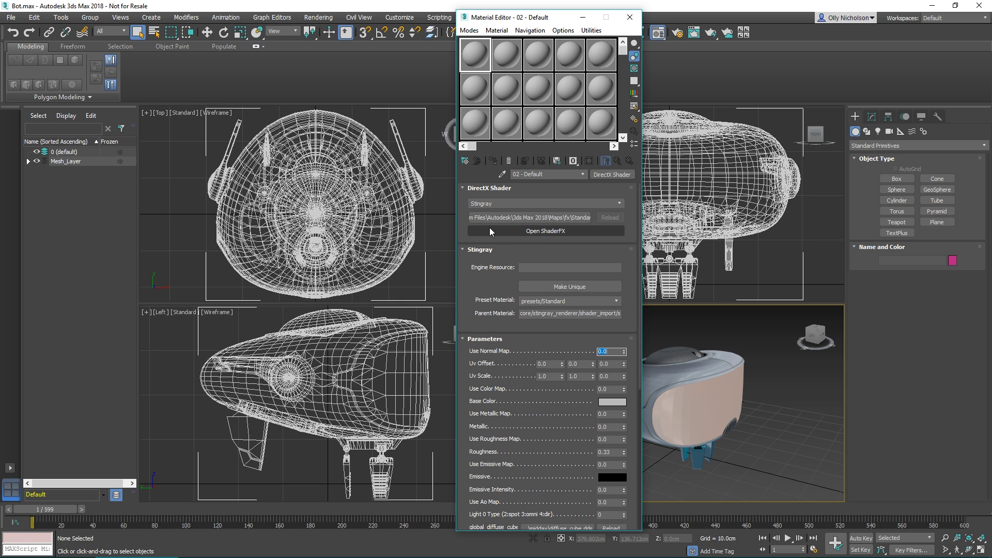
{"action": "scroll", "coordinate": [549, 410], "scroll_direction": "down", "scroll_amount": 4}
{"action": "scroll", "coordinate": [548, 403], "scroll_direction": "down", "scroll_amount": 6}
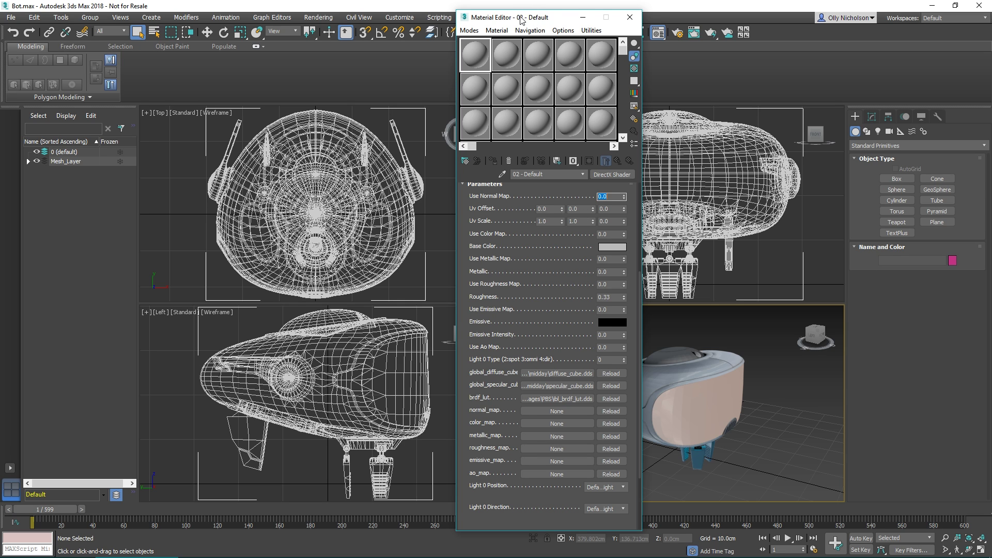
{"action": "left_click_drag", "start_coordinate": [521, 18], "coordinate": [497, 16]}
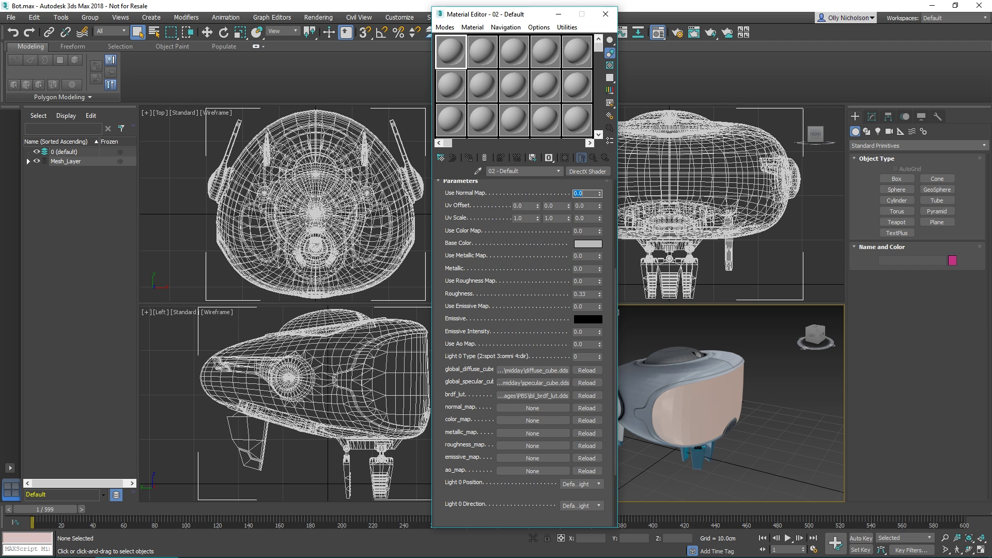
{"action": "key", "text": "alt+Tab"}
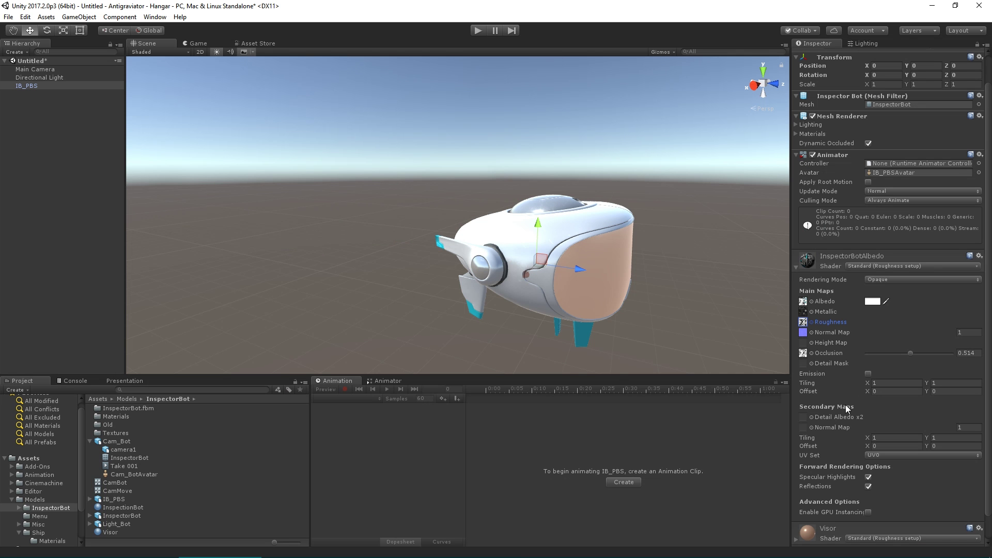